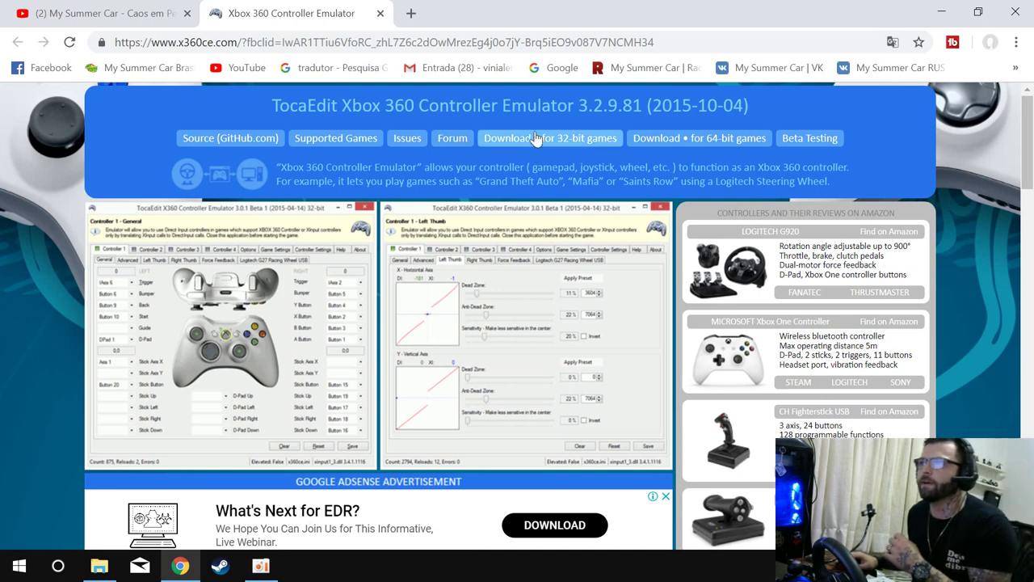
Step: Download the 32-bit version of Xbox 360 Controller Emulator and clear the open windows off the desktop
click(535, 142)
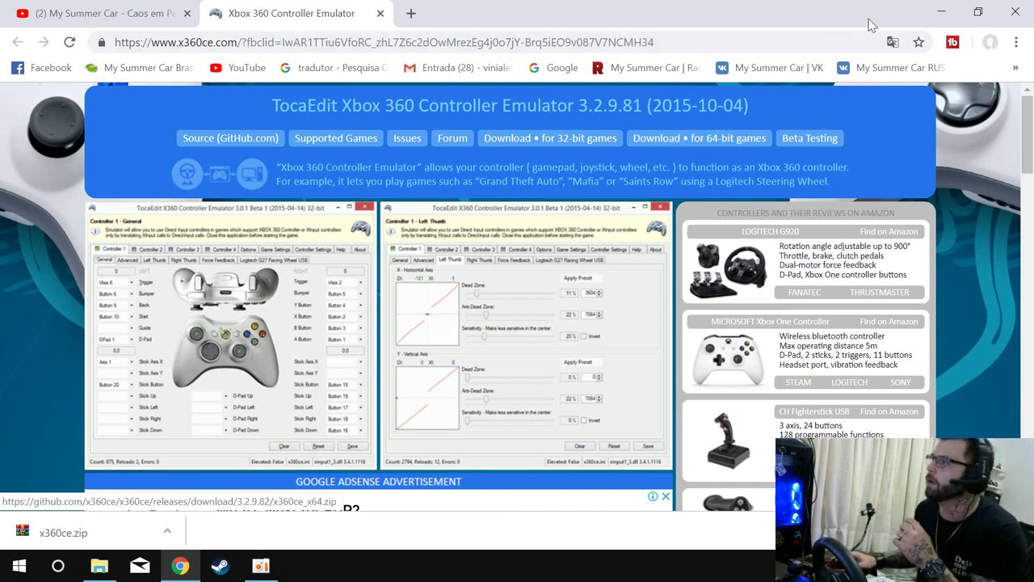
click(942, 13)
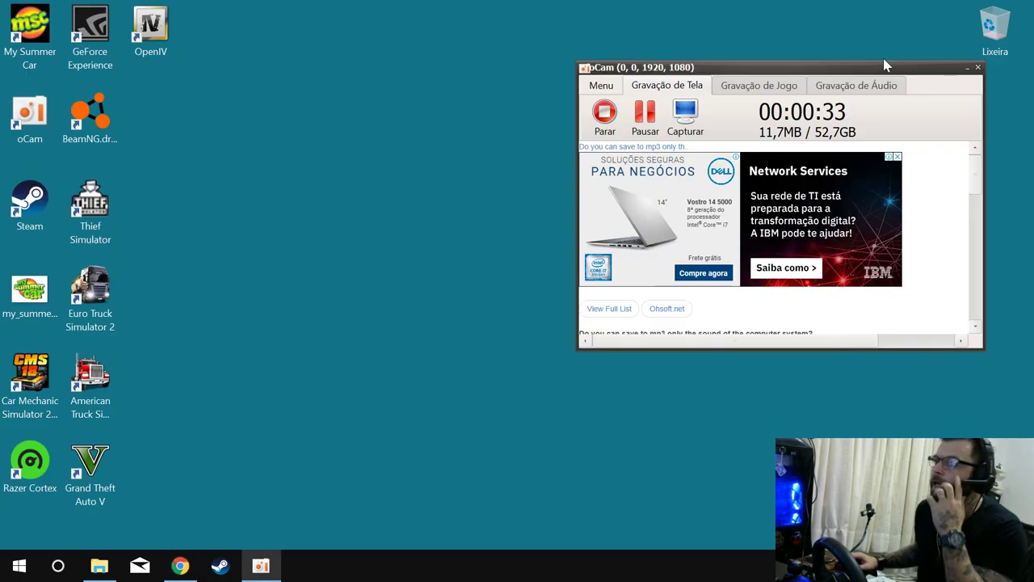
click(976, 68)
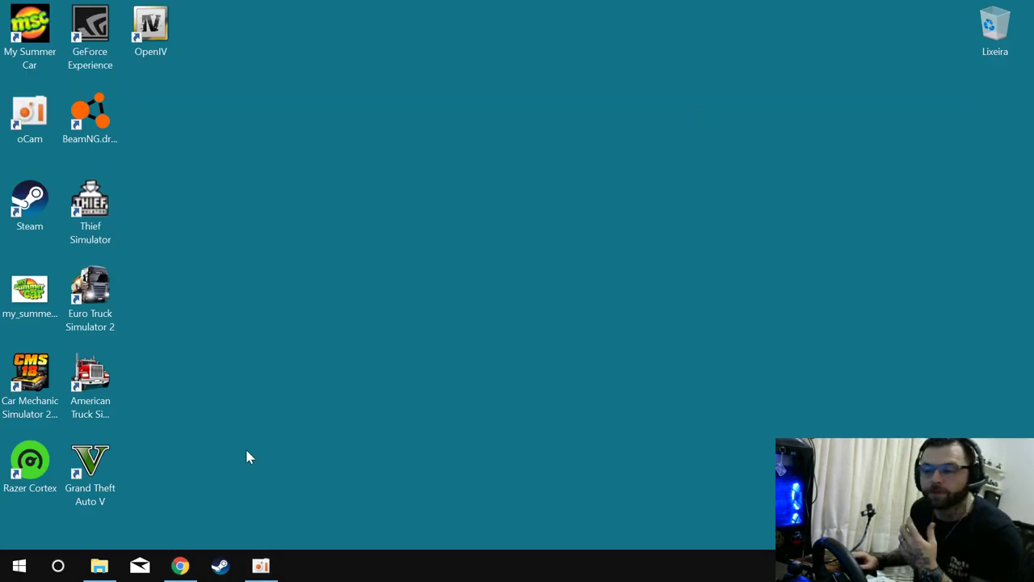
Step: Place the downloaded x360ce.zip from the browser onto the desktop and minimize the open windows
click(100, 566)
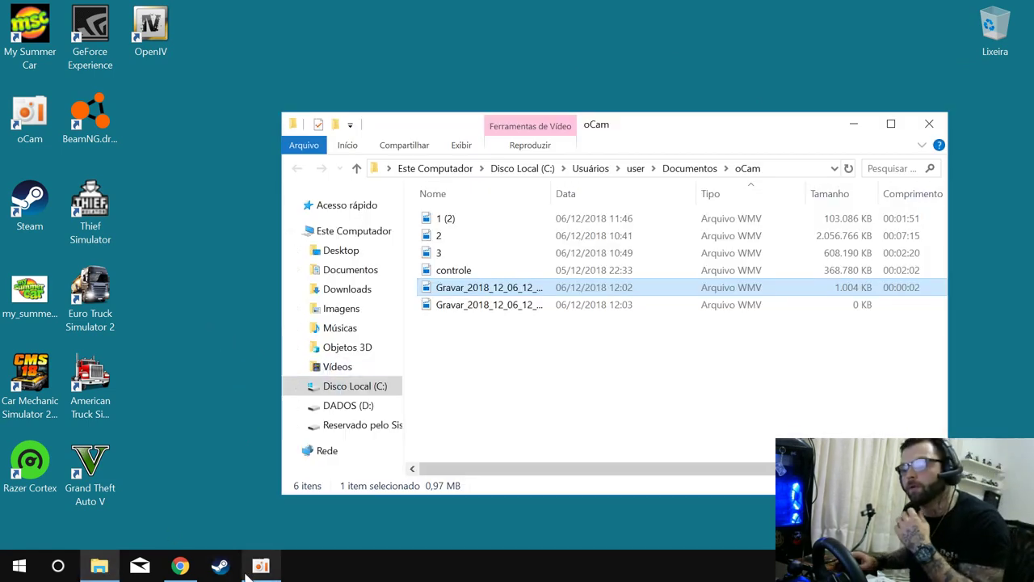
click(180, 566)
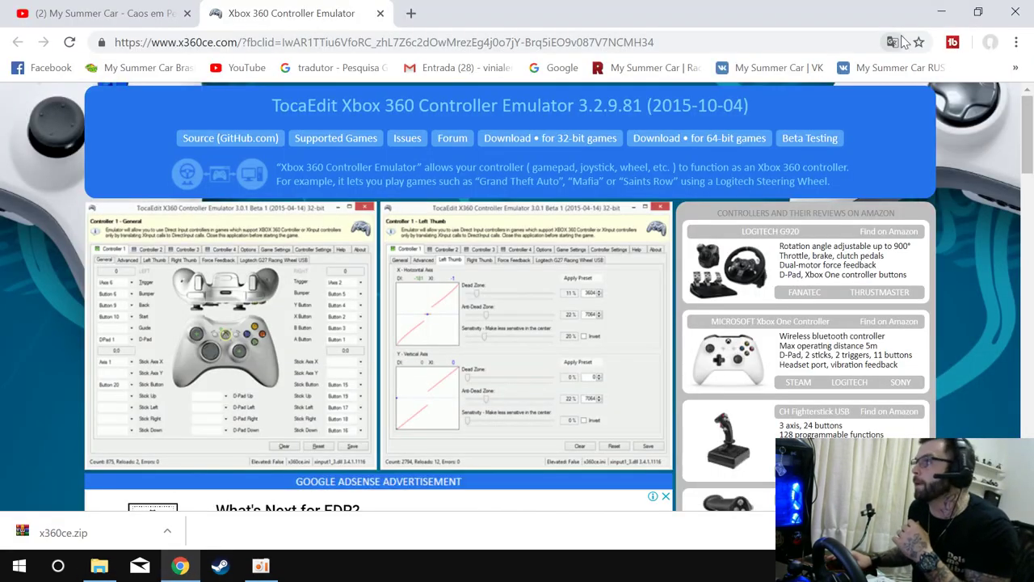
click(978, 11)
drag(129, 391, 186, 473)
click(964, 11)
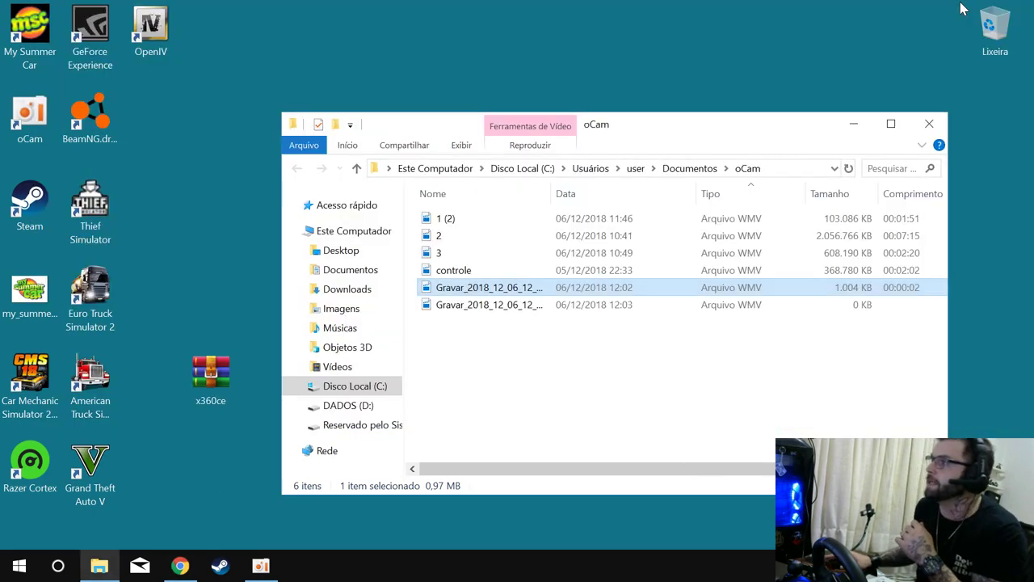
click(854, 124)
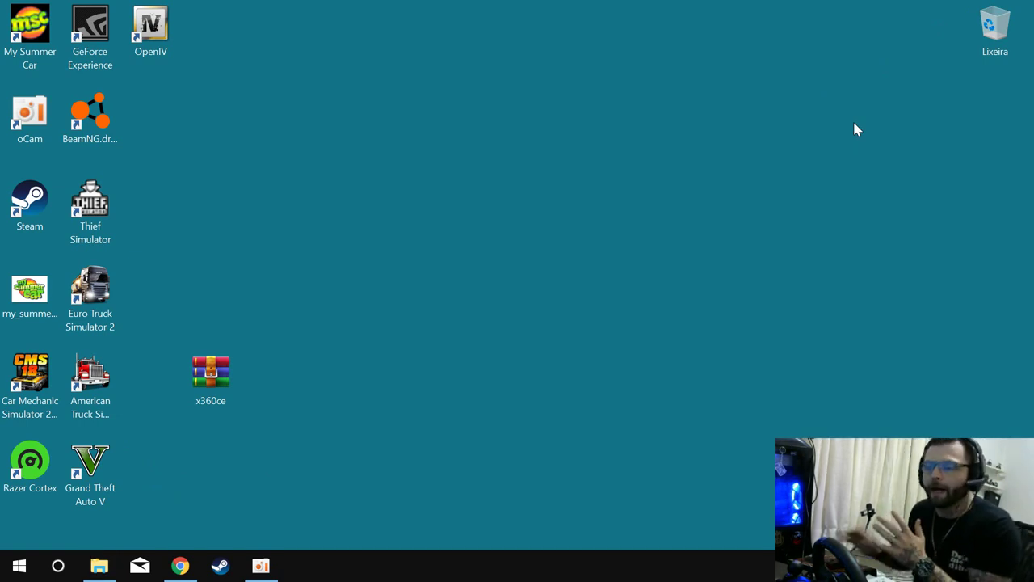
Step: Move the x360ce archive to the middle of the desktop and extract it into its own x360ce folder
drag(199, 393, 594, 287)
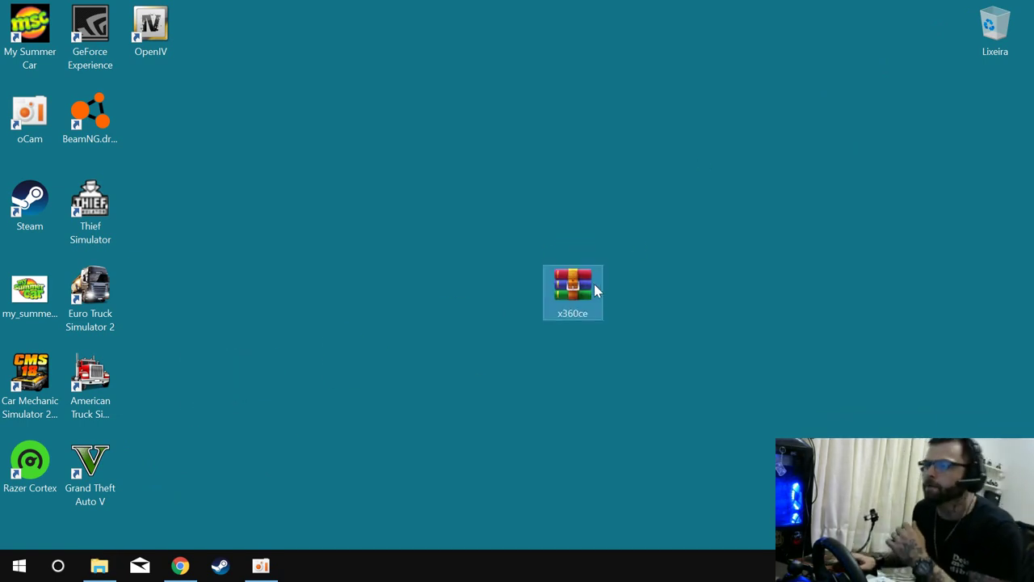
right_click(584, 291)
click(664, 257)
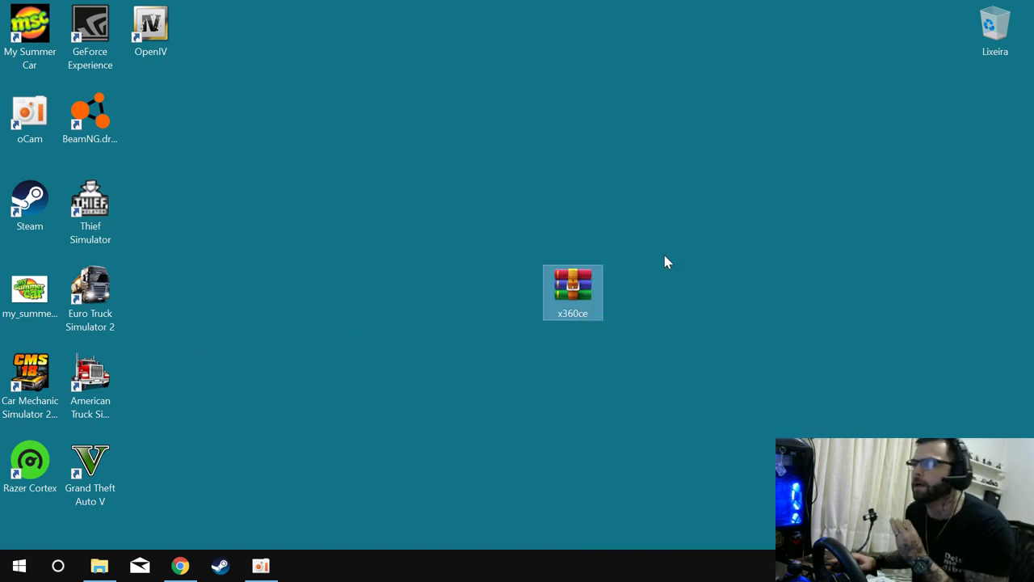
click(564, 442)
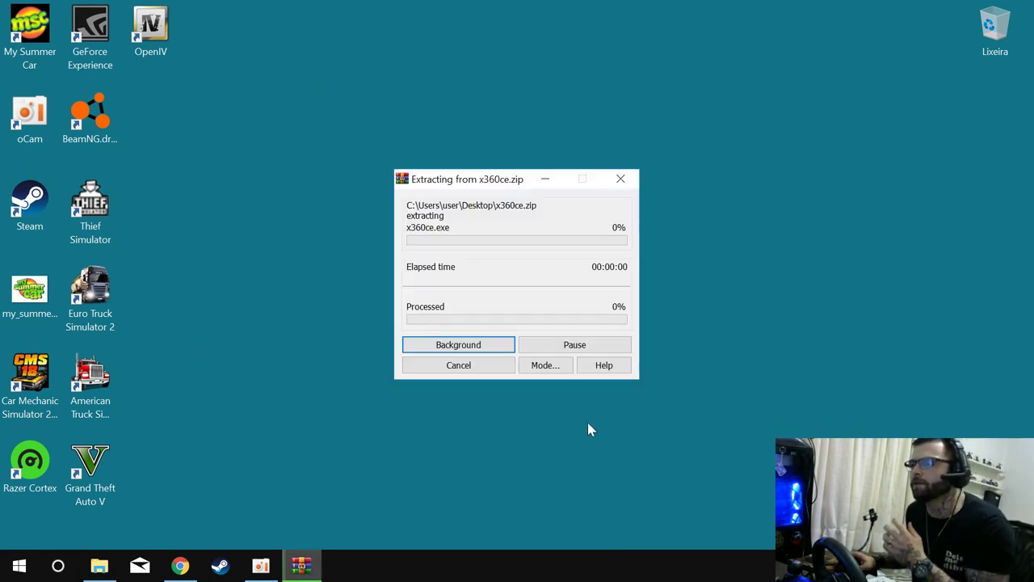
Step: Discard the x360ce archive into the Recycle Bin and open the extracted x360ce folder
drag(549, 310, 1009, 37)
drag(150, 117, 589, 135)
double_click(589, 135)
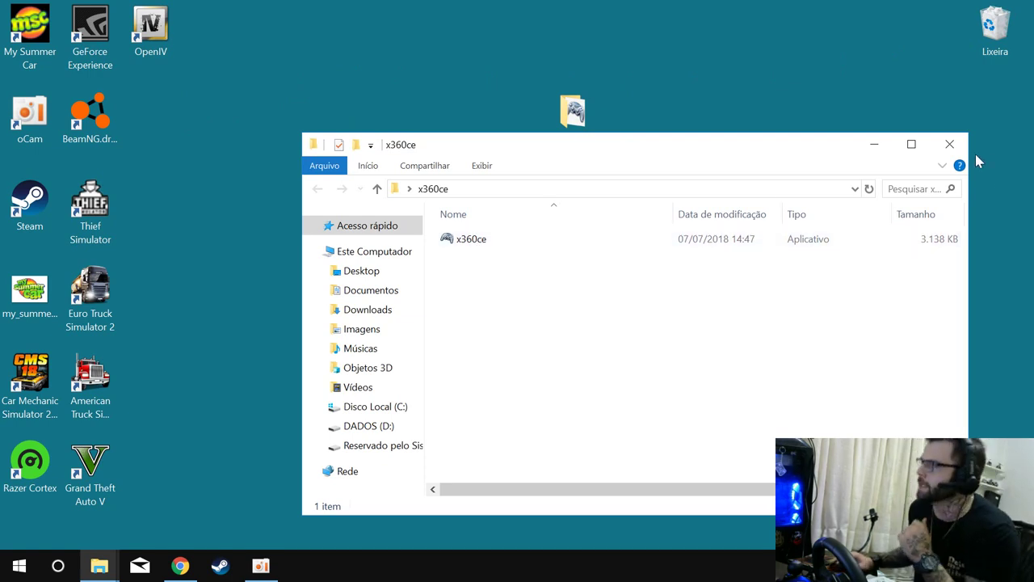
Step: Empty the Recycle Bin to permanently delete the x360ce archive, and minimize the x360ce folder window
right_click(1031, 32)
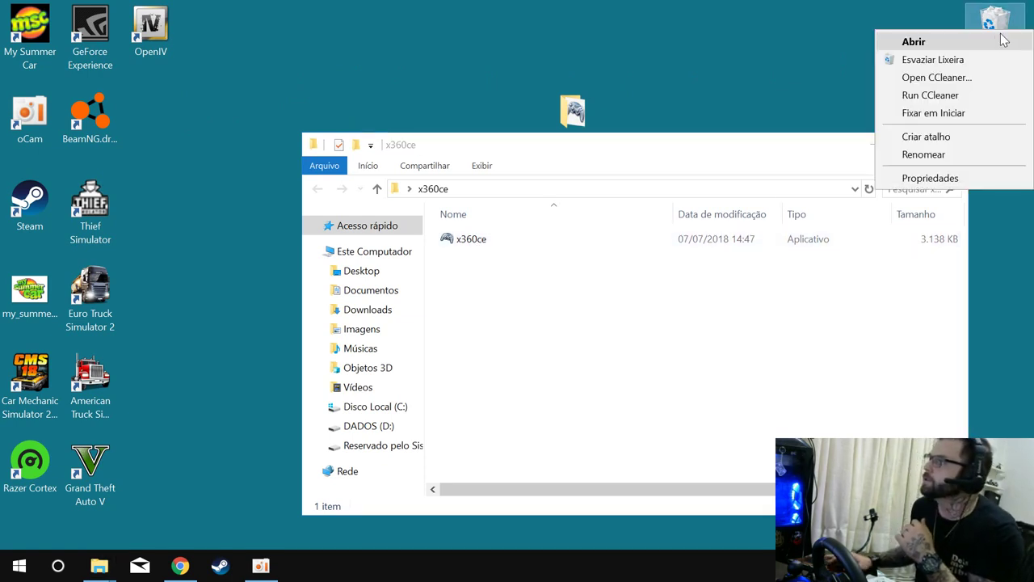
click(938, 59)
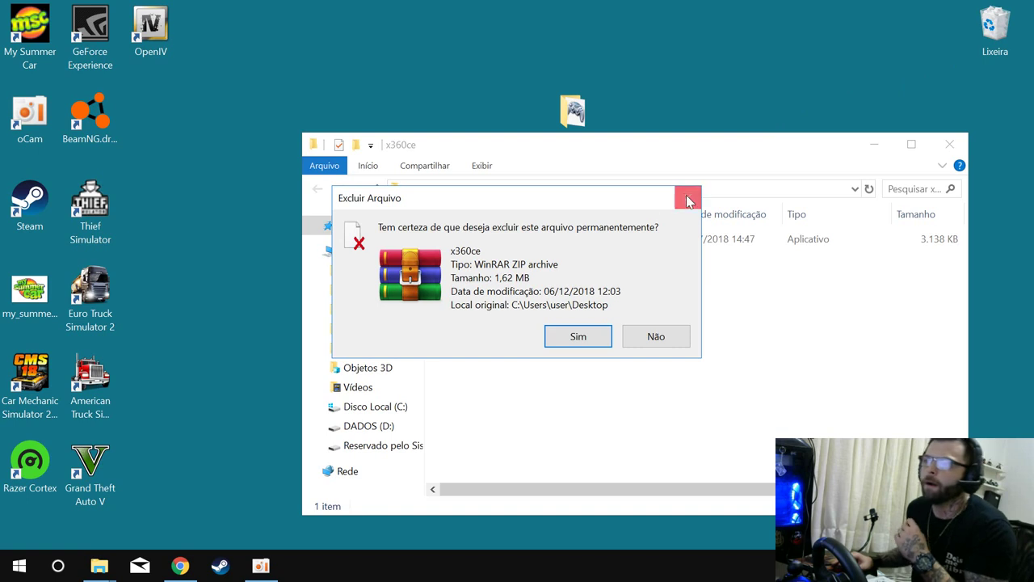
click(594, 344)
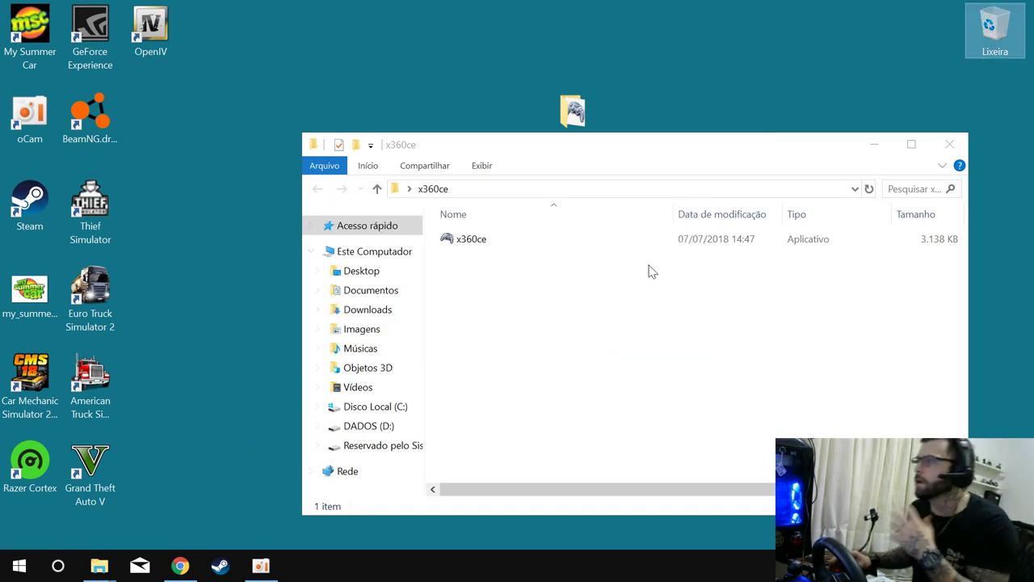
click(875, 144)
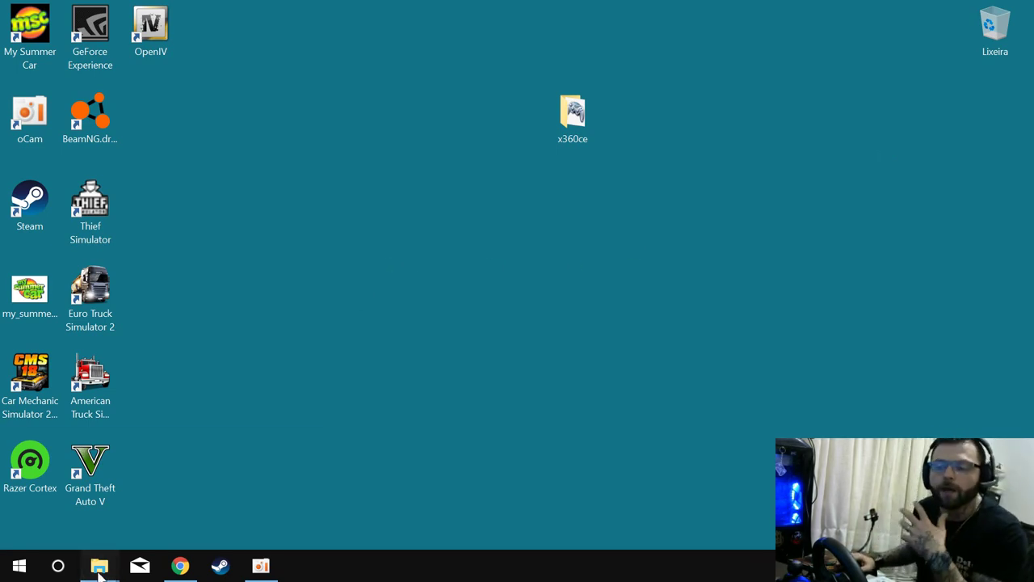
Step: Bring back the file window and browse to the DADOS (D:) drive under Este Computador
mouse_move(100, 566)
click(187, 493)
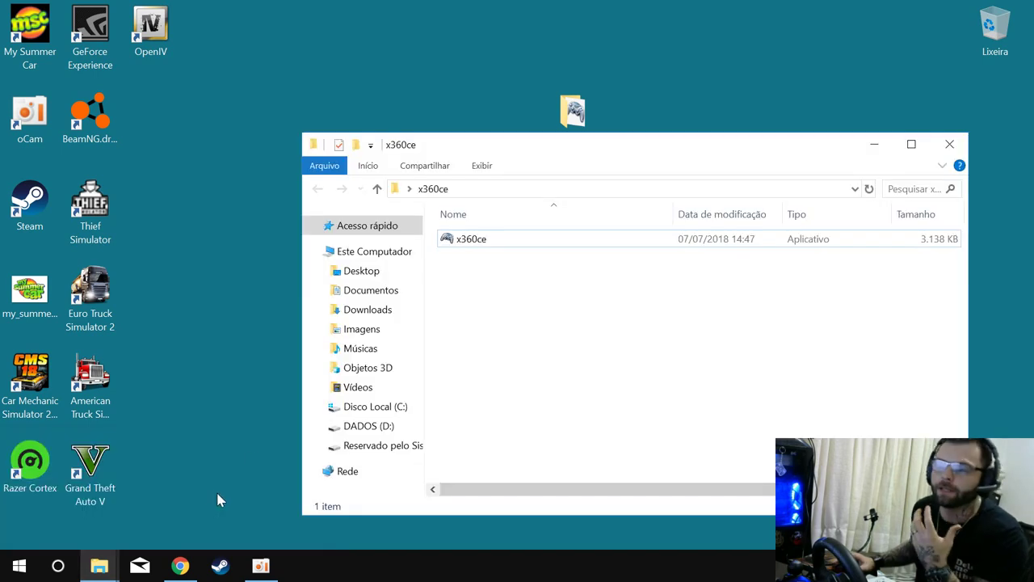
click(356, 256)
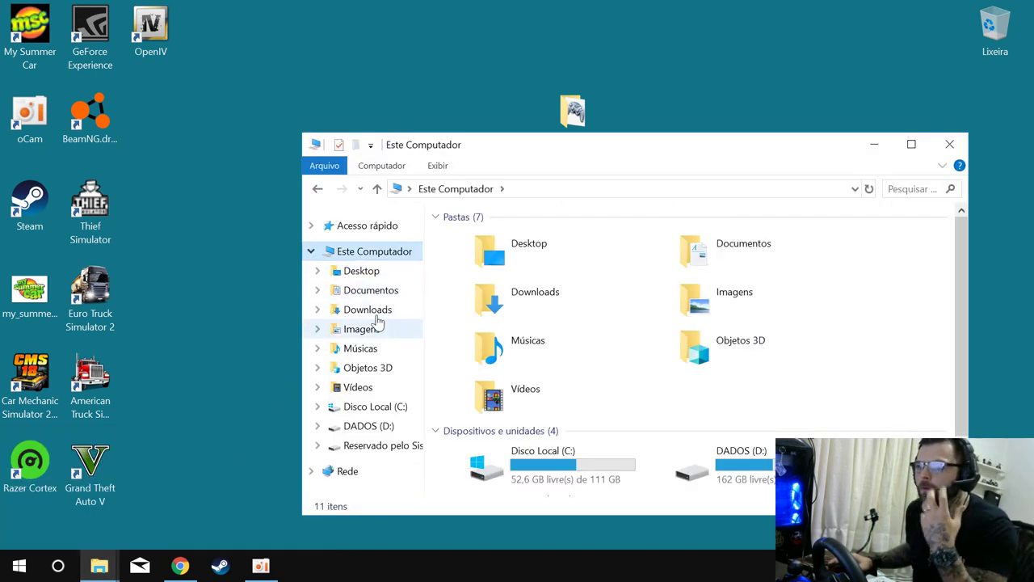
click(370, 429)
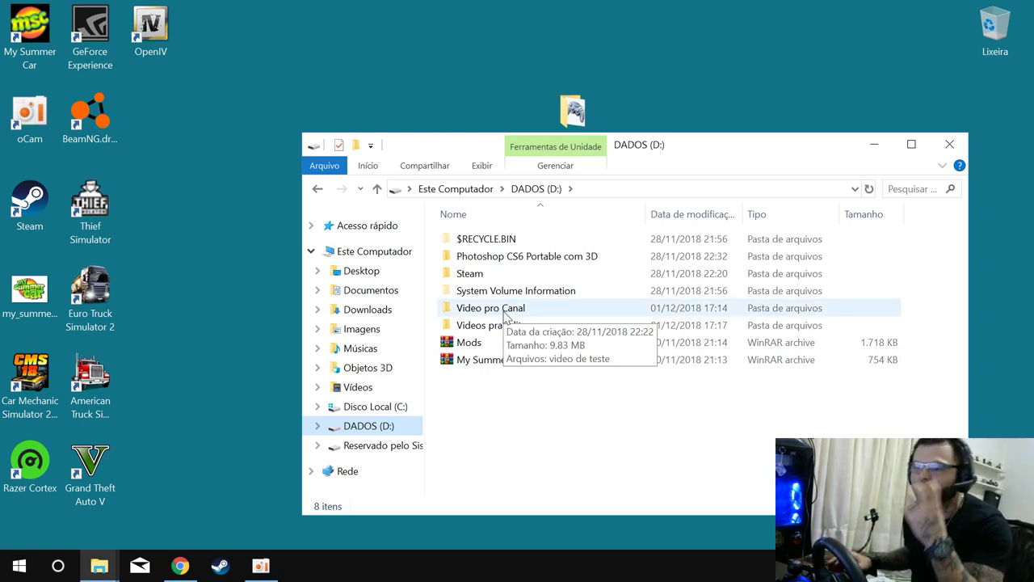
Step: Open the Grand Theft Auto V folder under Steam\steamapps\common and look through its files for the x360ce entries
mouse_move(521, 281)
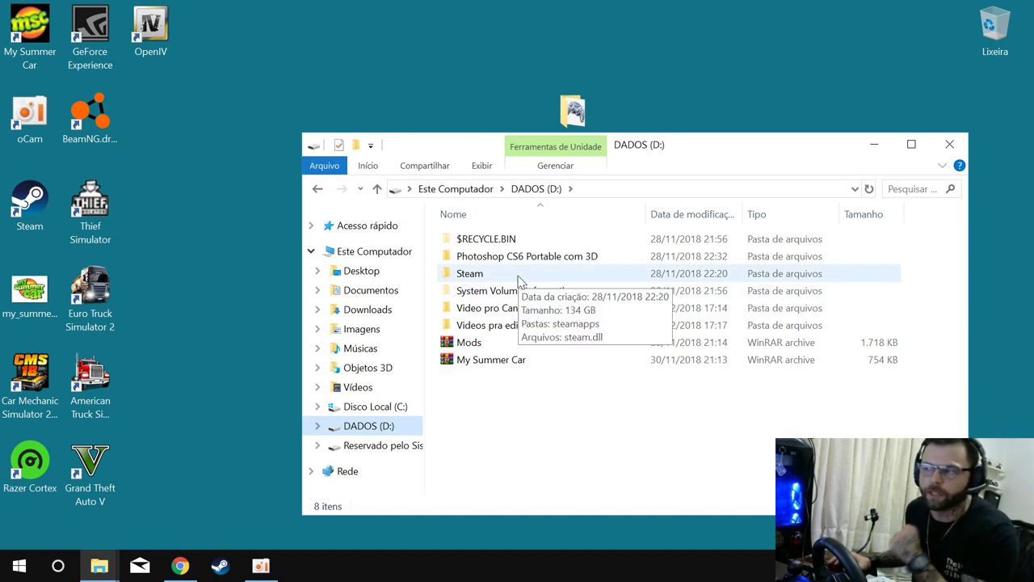
double_click(521, 280)
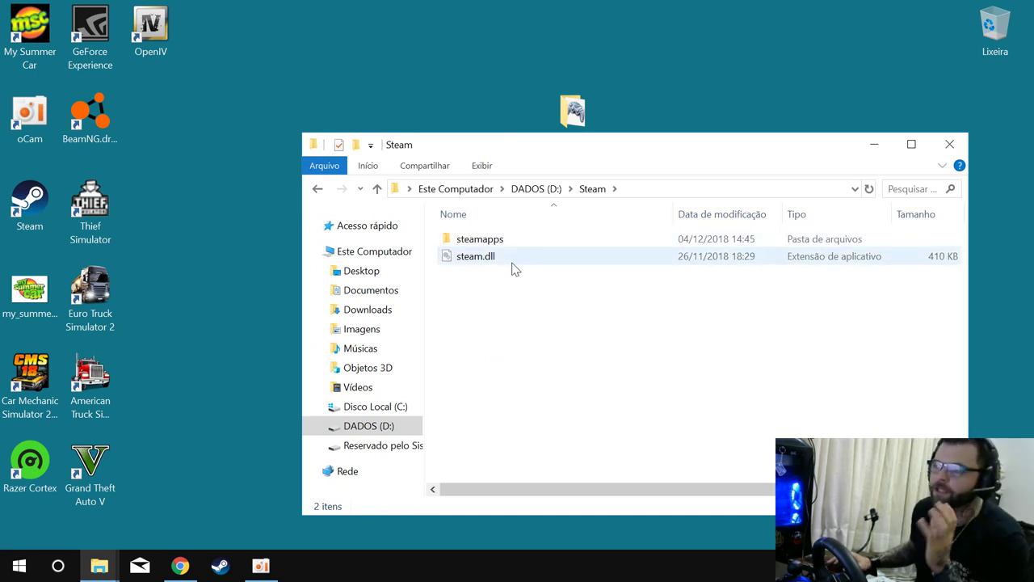
mouse_move(514, 269)
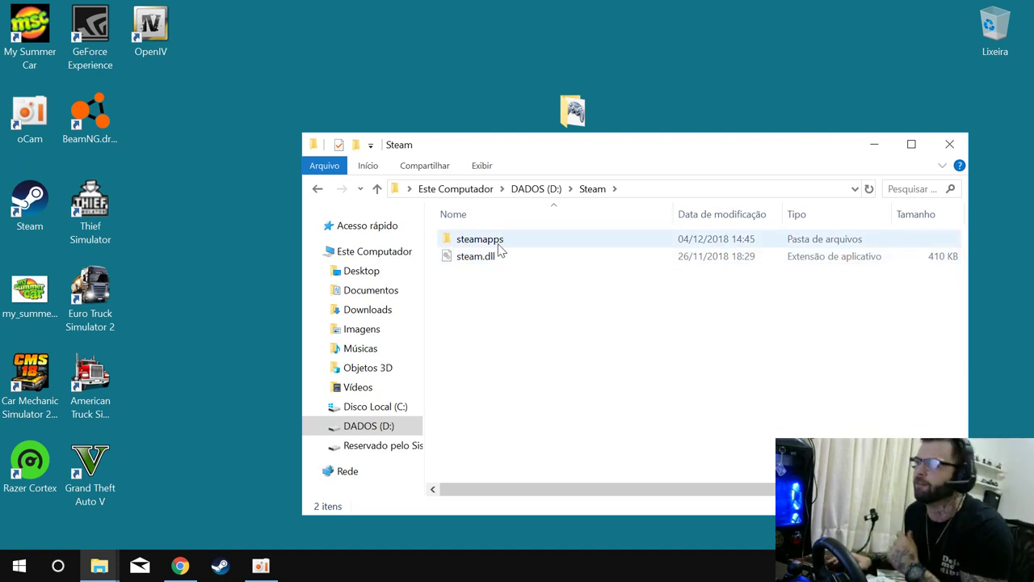
mouse_move(500, 251)
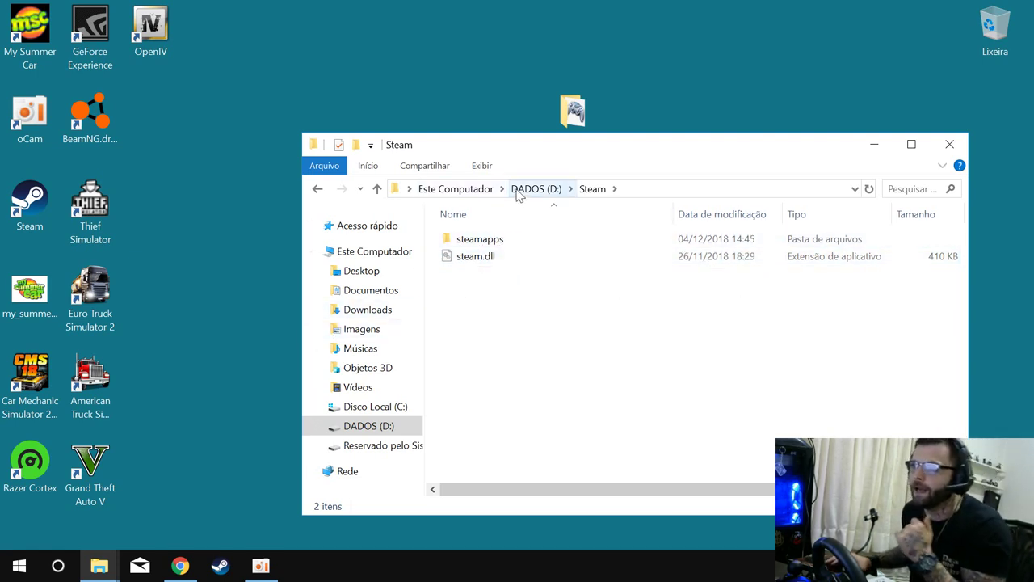
double_click(522, 244)
double_click(520, 244)
double_click(524, 257)
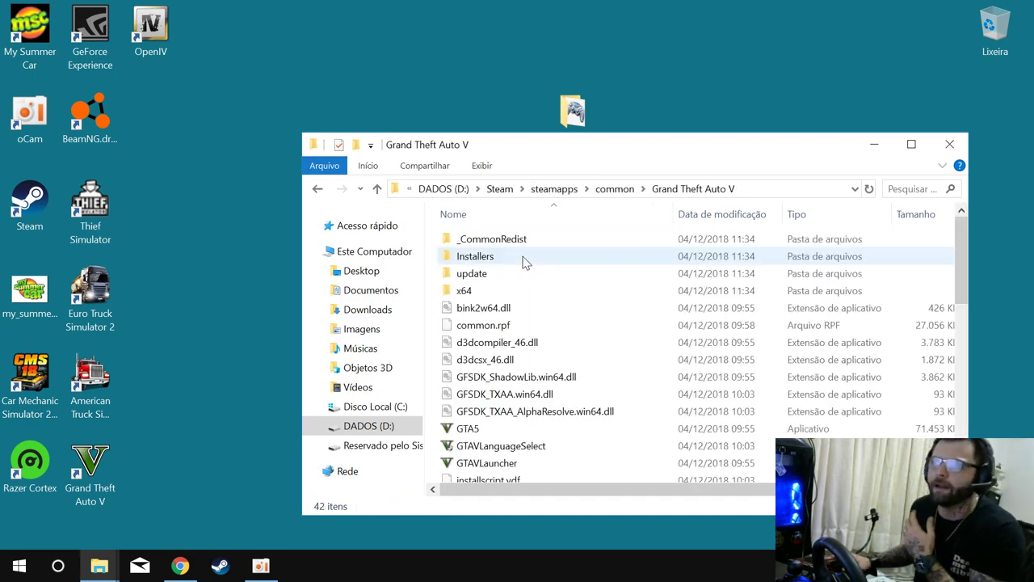
scroll(543, 291, down, 9)
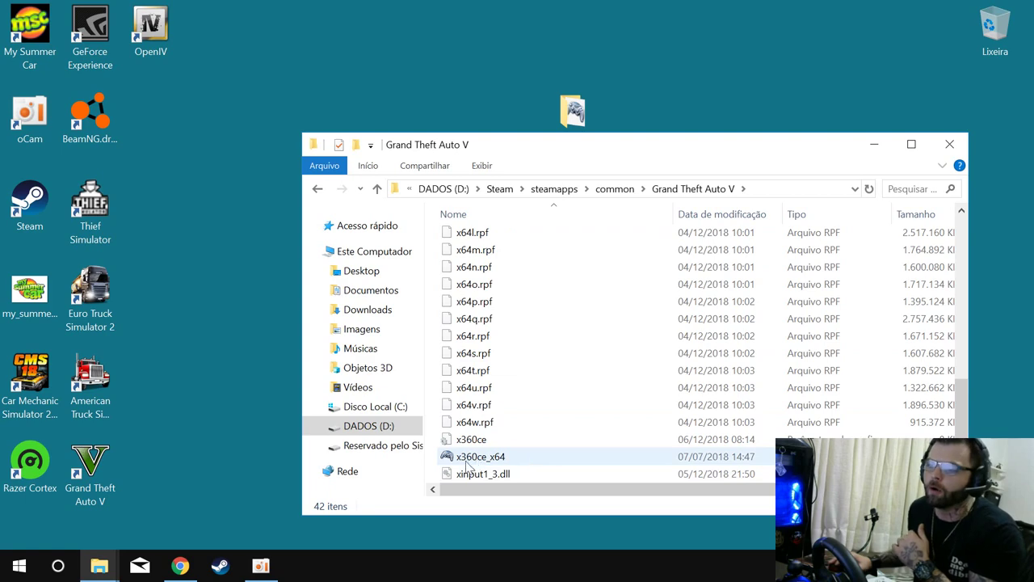
scroll(695, 356, up, 9)
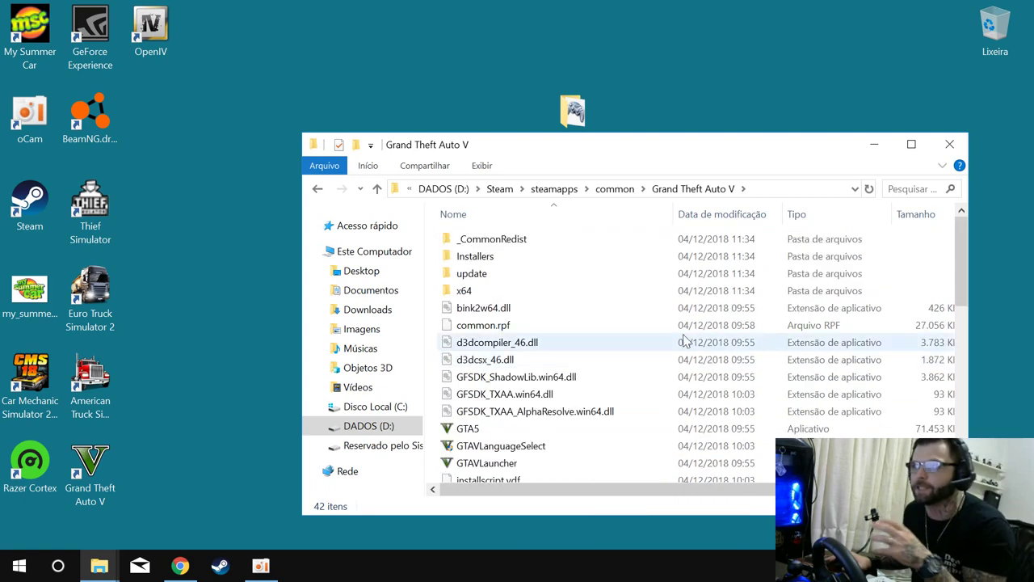
Step: Show the x360ce application in the extracted desktop folder alongside the Grand Theft Auto V folder, and minimize its window
double_click(573, 112)
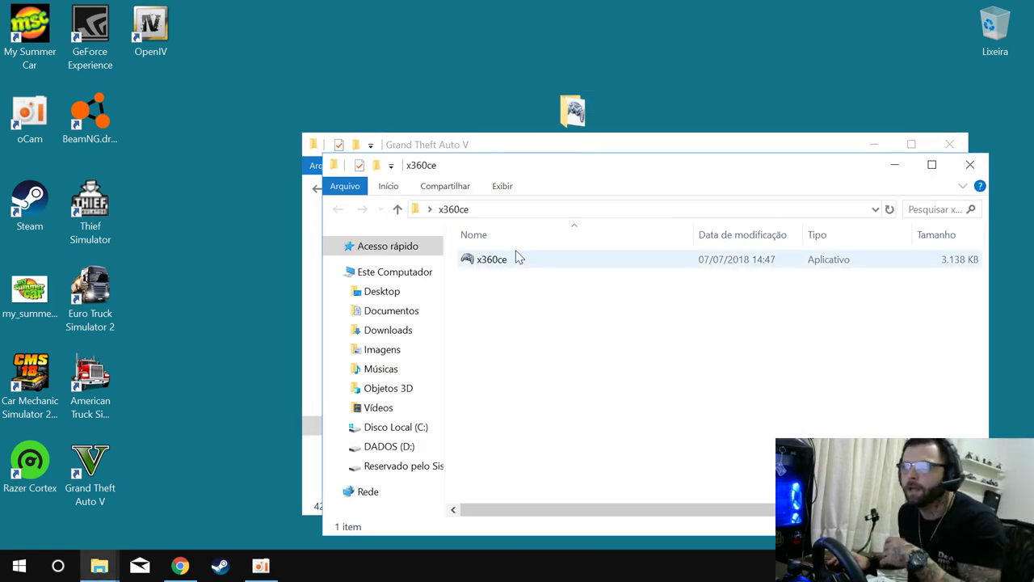
drag(632, 173, 889, 19)
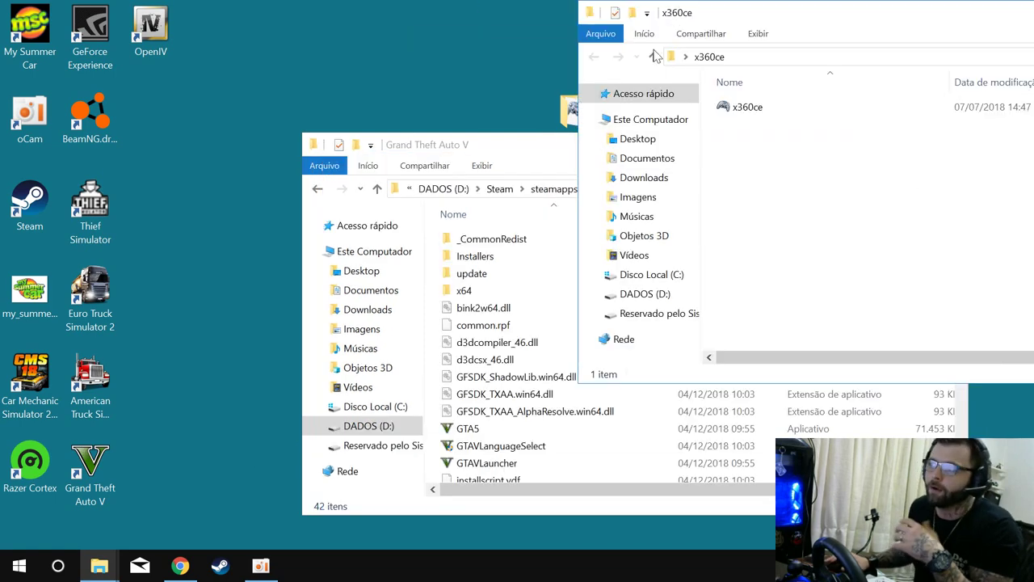
drag(745, 113, 800, 154)
drag(921, 8, 745, 31)
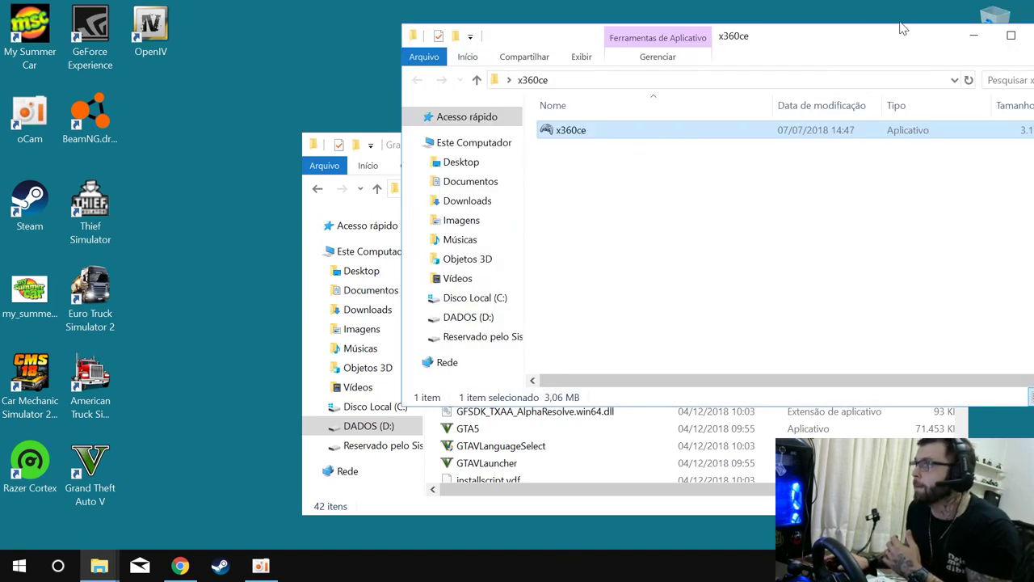
click(964, 38)
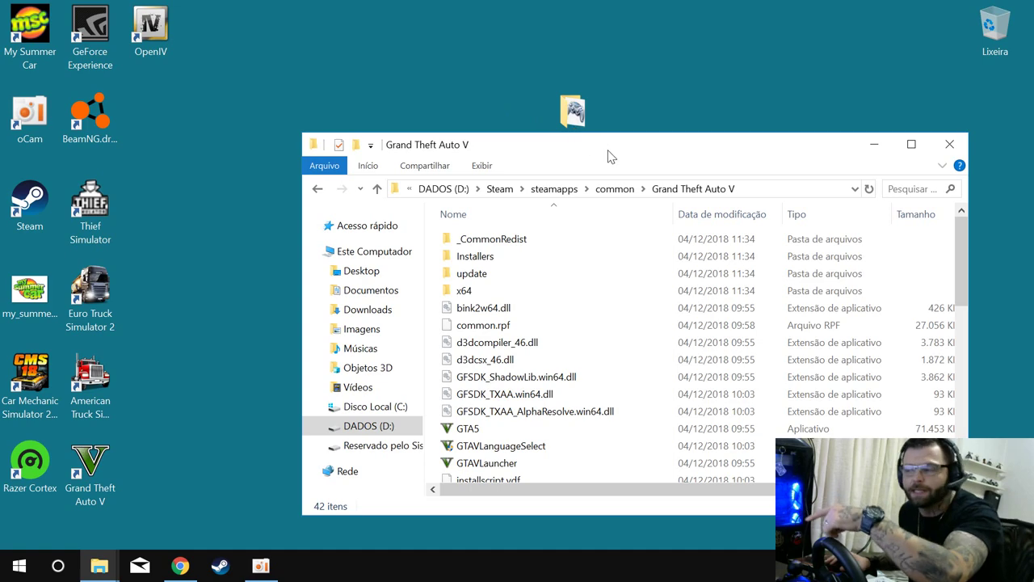
Step: Launch the x360ce_x64 application from the Grand Theft Auto V folder
drag(697, 156, 652, 25)
scroll(636, 267, down, 9)
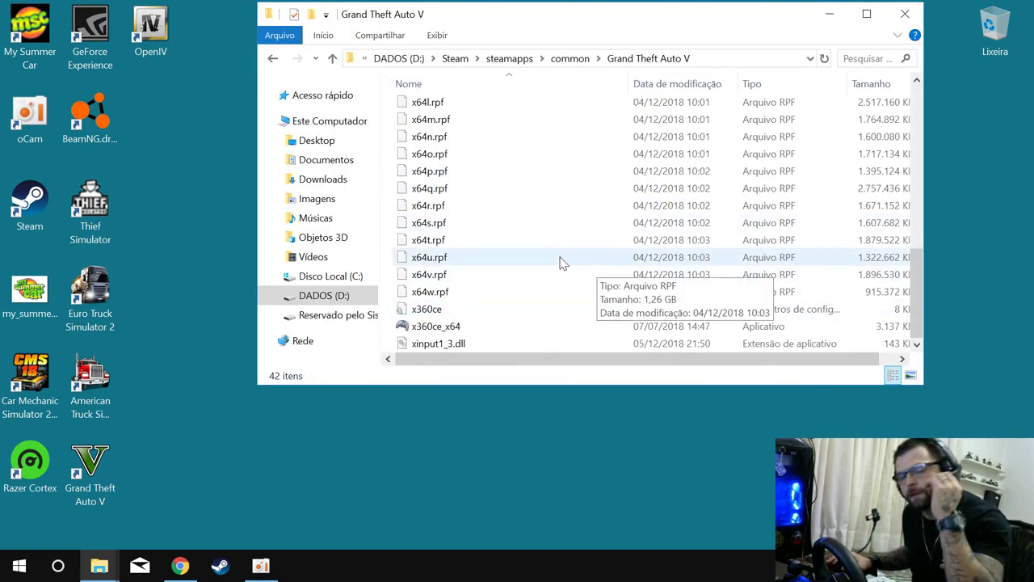
click(502, 330)
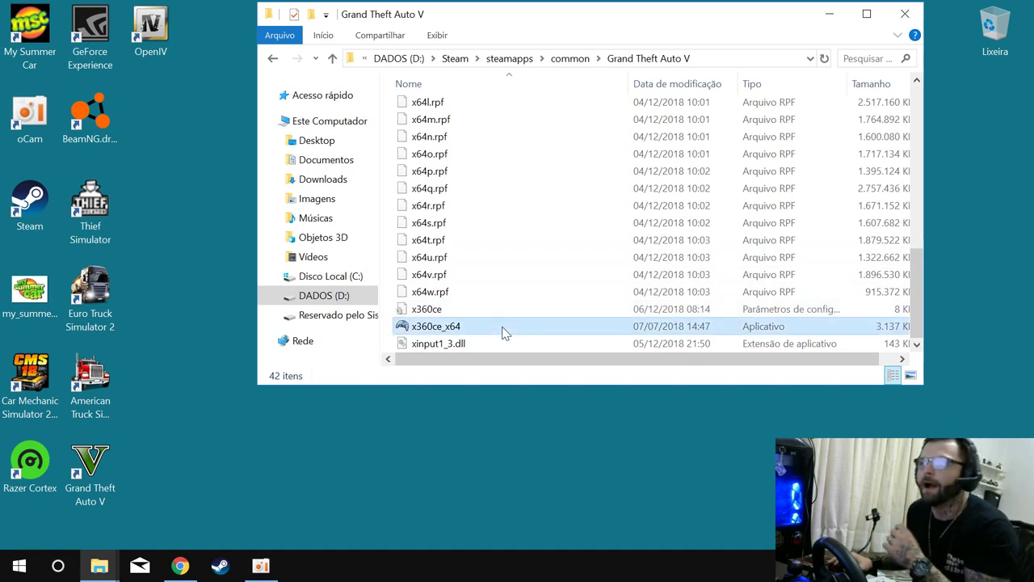
double_click(502, 330)
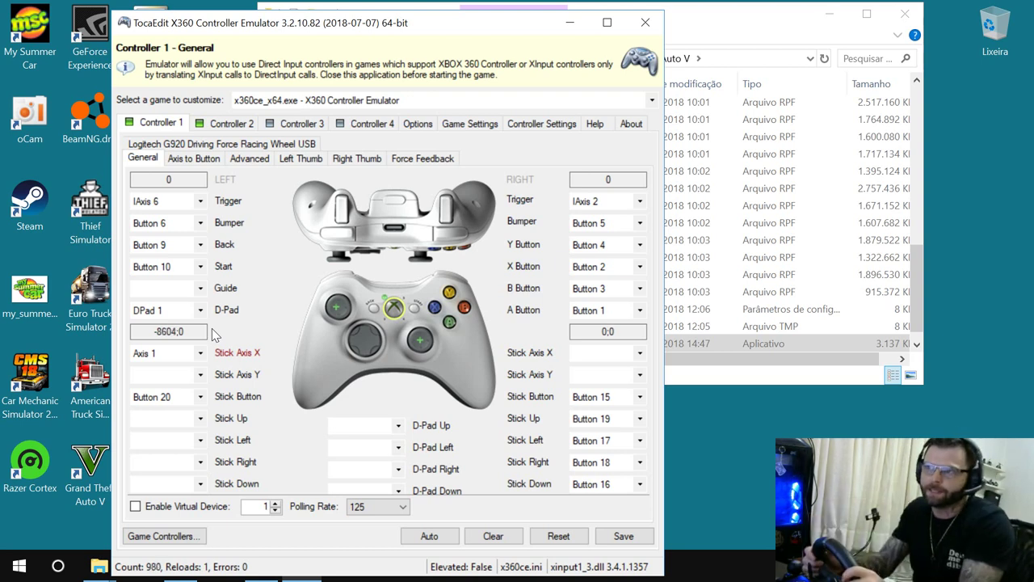
Step: Check the installed game controllers for the Logitech G920 Driving Force Racing Wheel USB and close the list
click(146, 538)
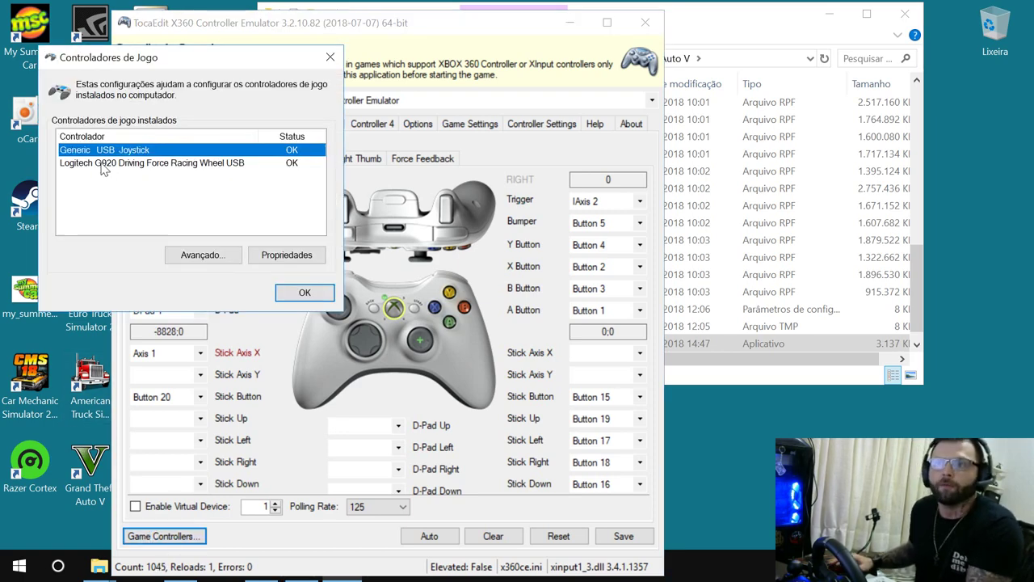
click(166, 165)
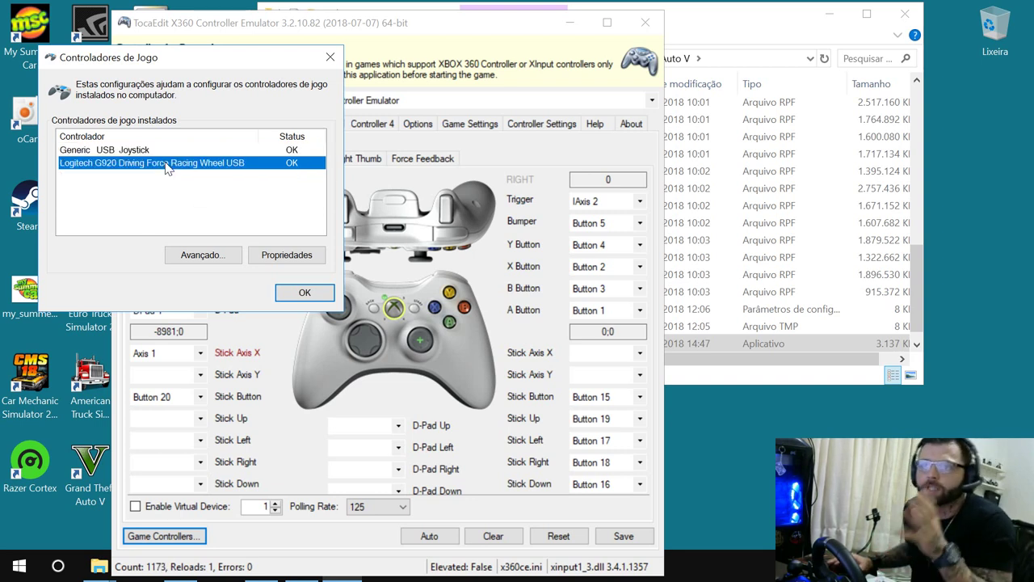
click(299, 294)
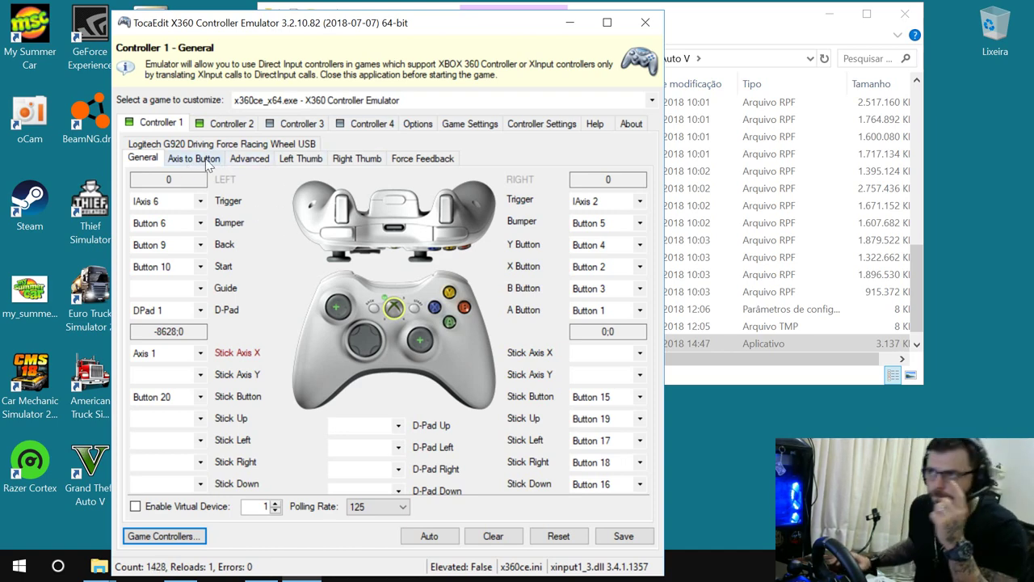
Step: Review the Right Thumb and Left Thumb axis settings of Controller 1, including anti-dead zone, sensitivity and invert
click(359, 163)
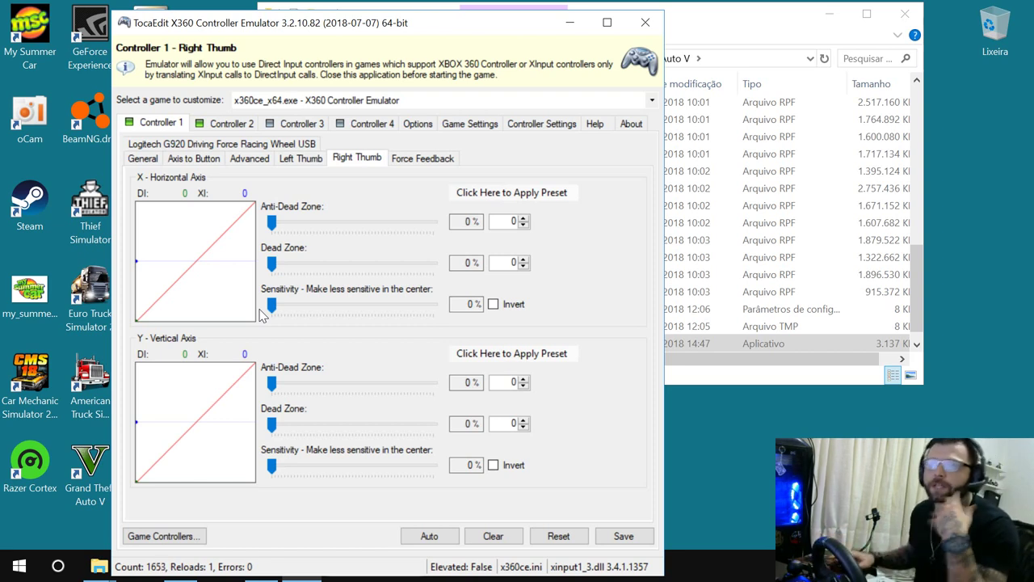
click(308, 161)
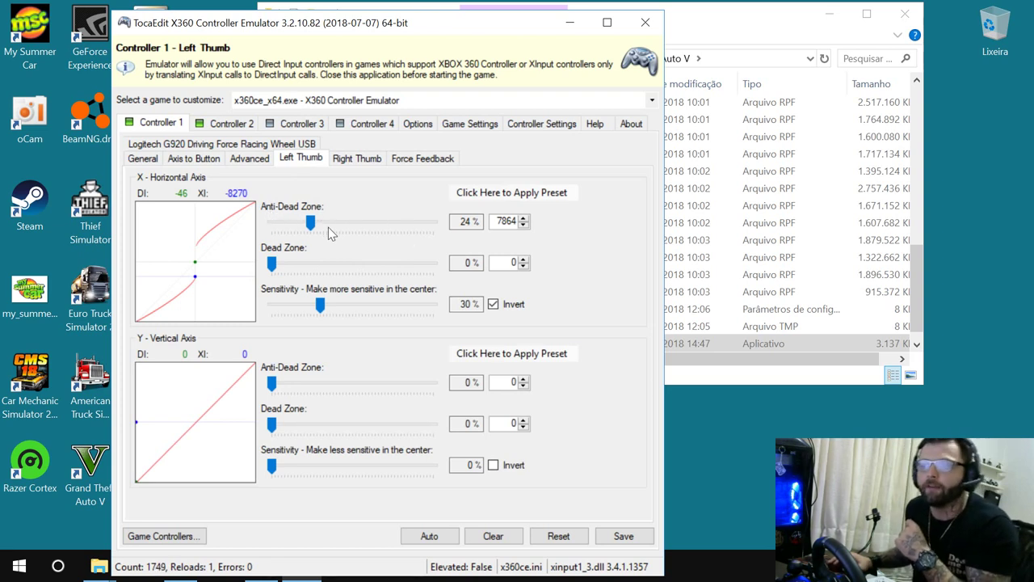
mouse_move(308, 225)
mouse_down()
mouse_move(329, 228)
mouse_move(284, 228)
mouse_move(308, 236)
mouse_up()
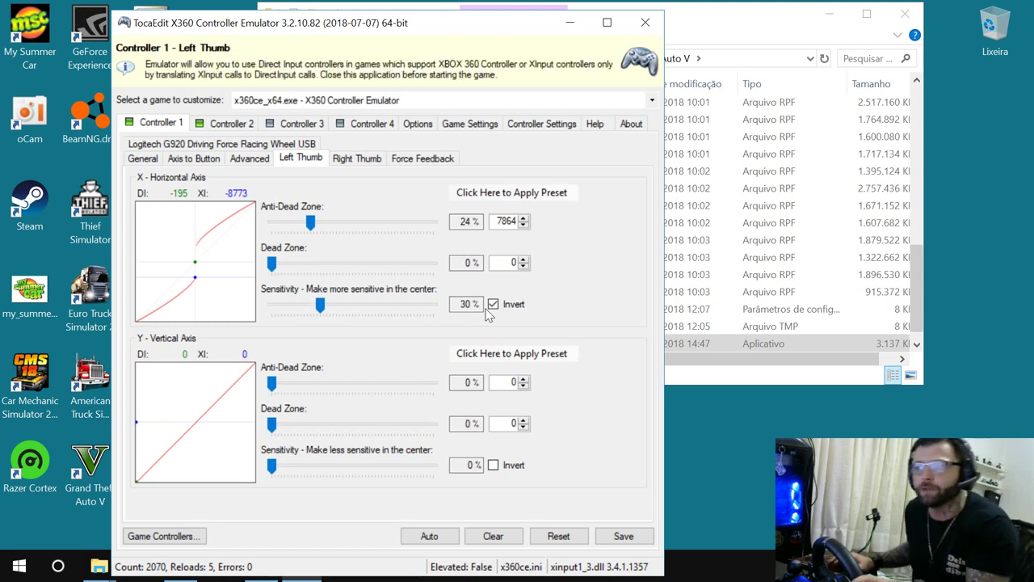
Step: In Controller 1's force feedback settings, try the right motor strength at 100 %, return it to 0 % and save the configuration
click(423, 159)
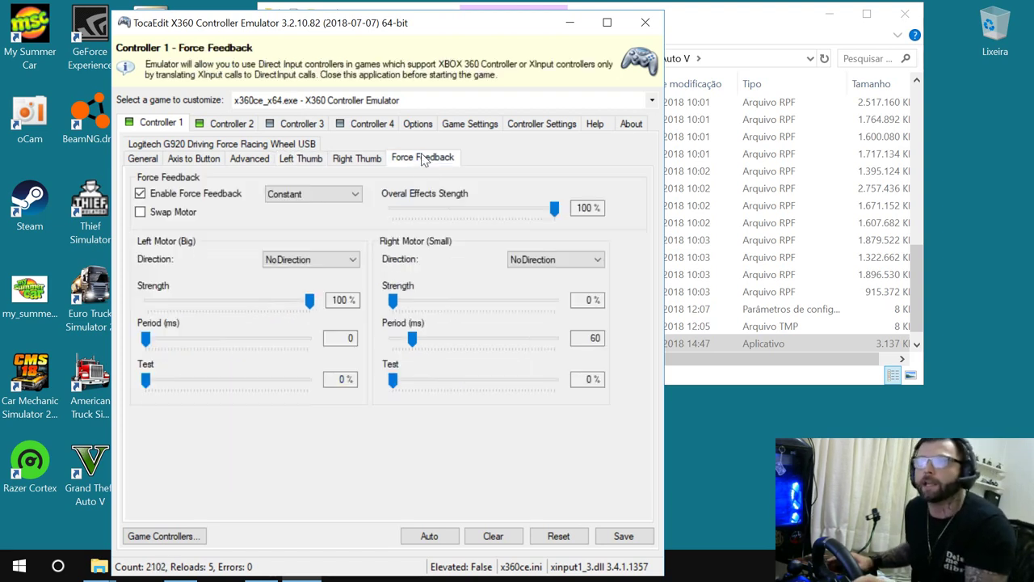
click(142, 196)
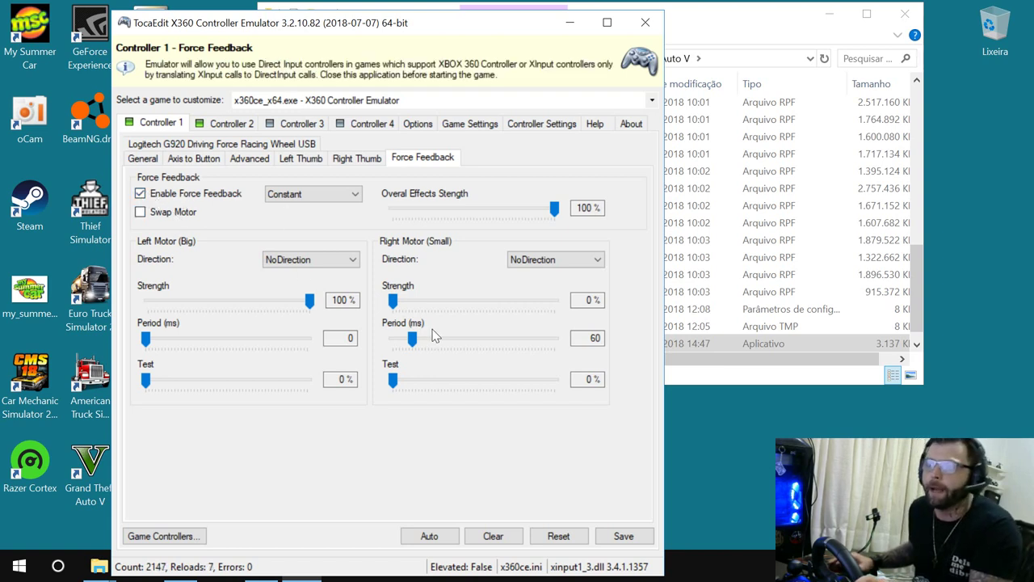
drag(394, 301, 655, 306)
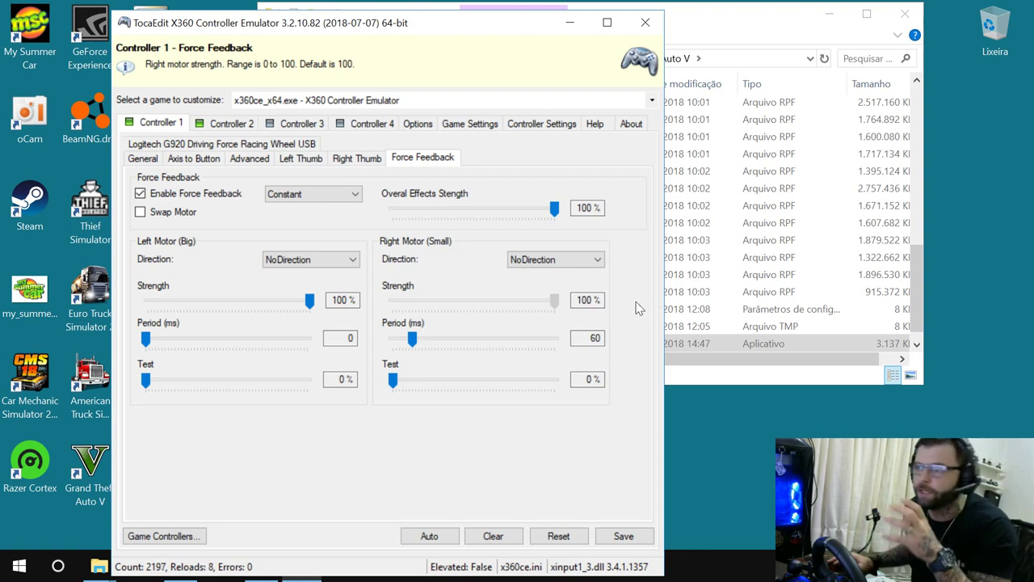
drag(554, 301, 396, 326)
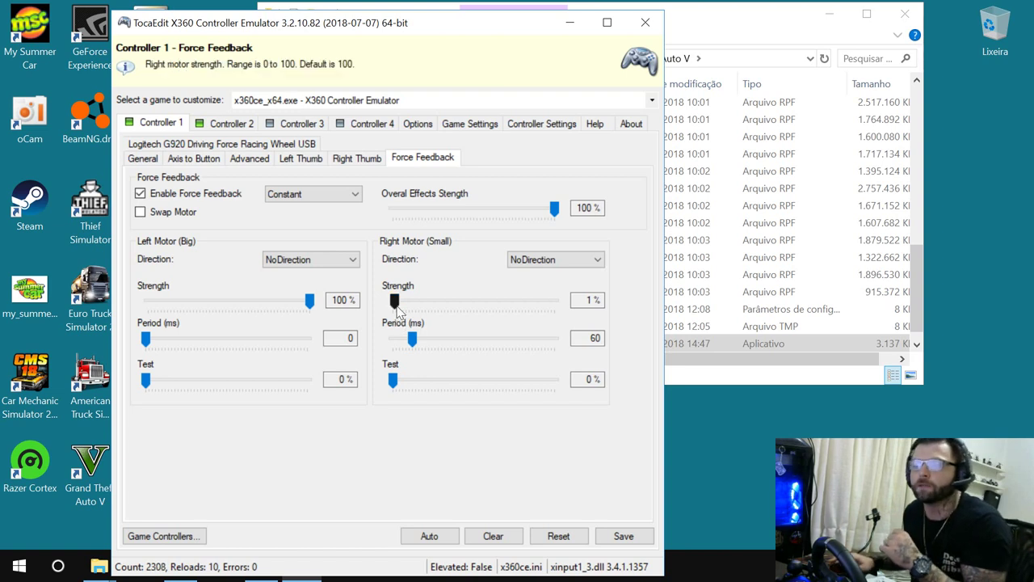
drag(393, 311, 393, 310)
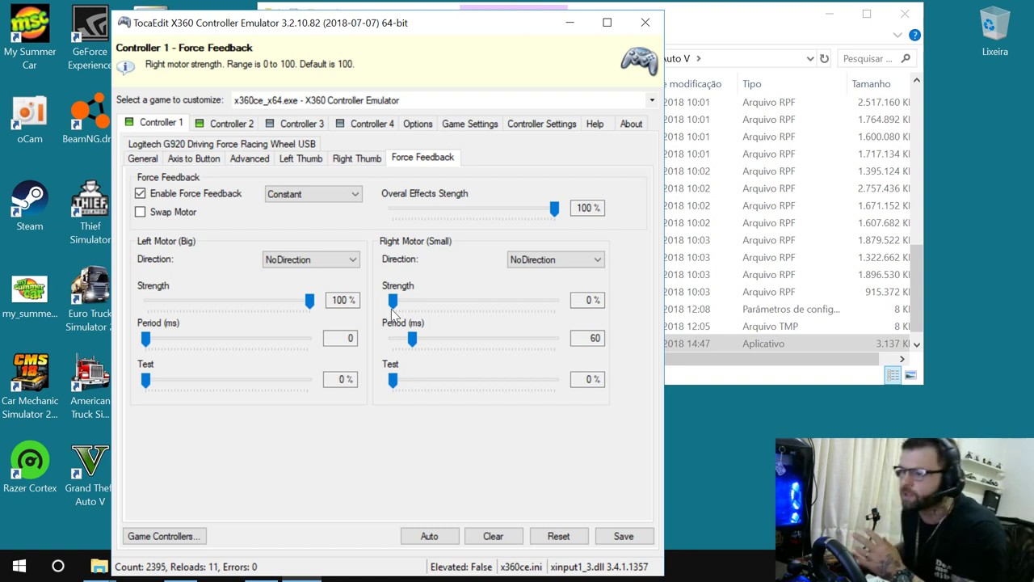
click(651, 540)
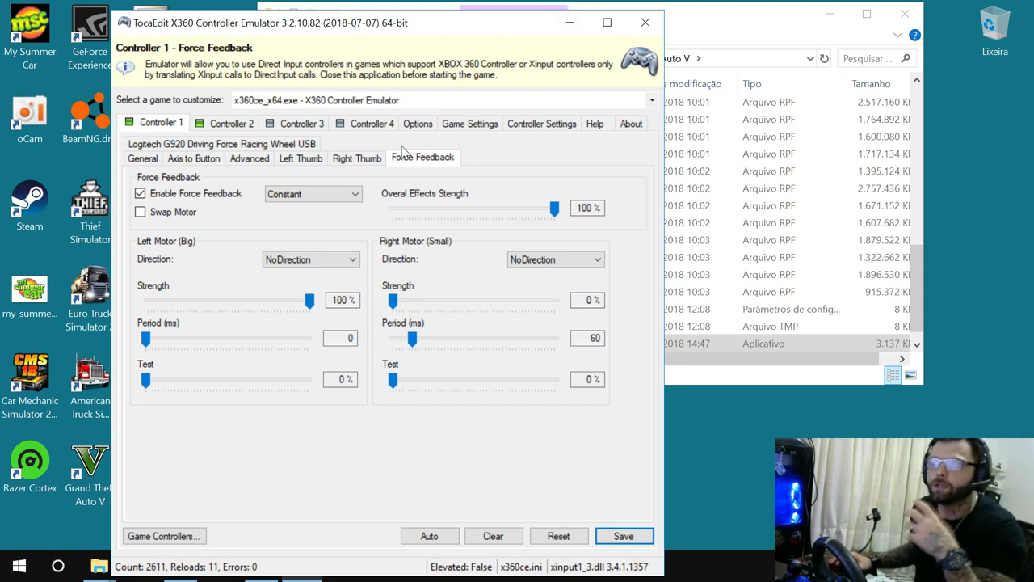
Step: Show the general button mapping of Controller 2 and minimize the emulator window
click(235, 127)
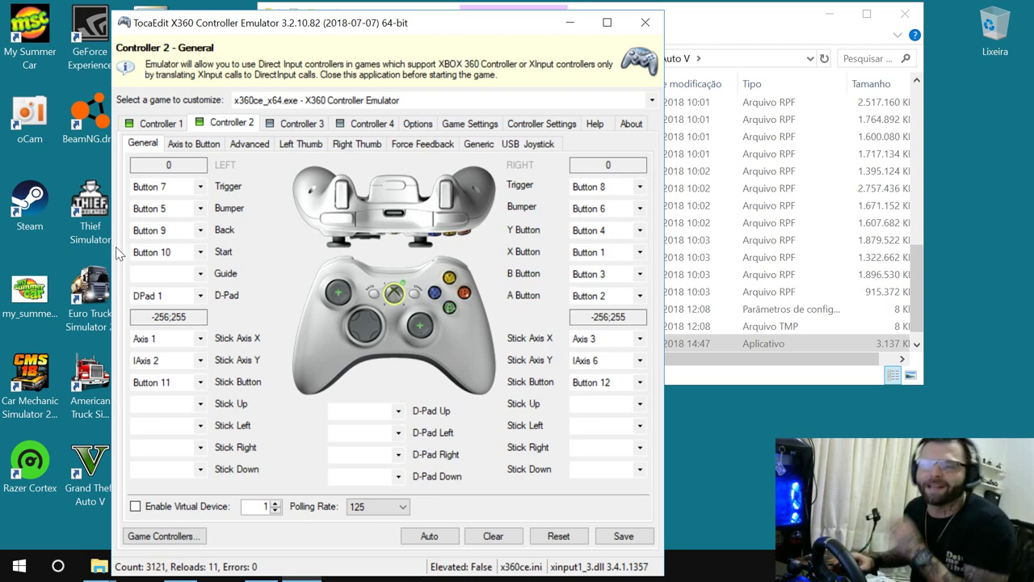
click(577, 25)
Step: Switch to Chrome, show the My Summer Car YouTube video page in a maximized window and look through its comments
click(179, 566)
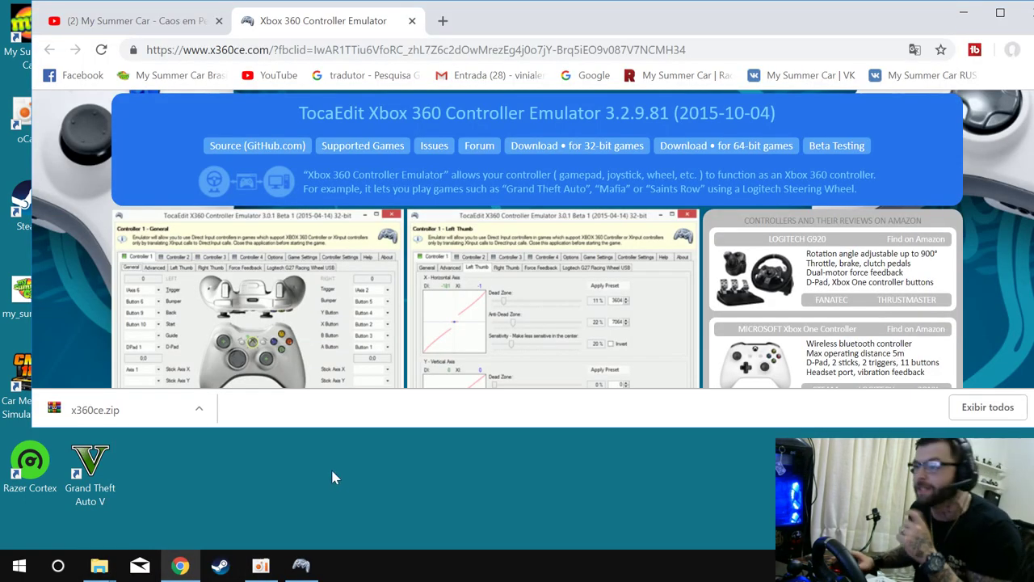
click(105, 20)
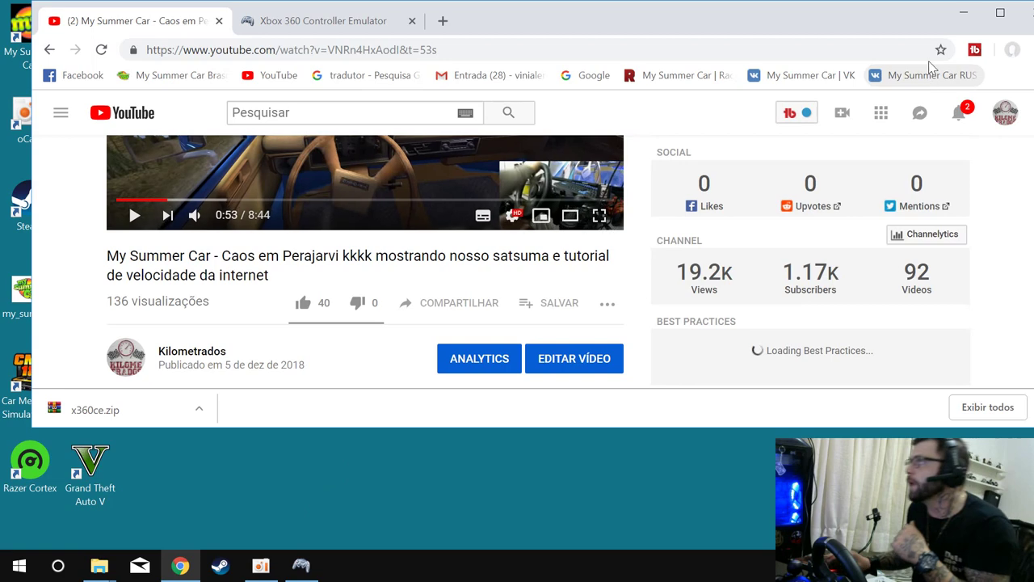
click(1001, 13)
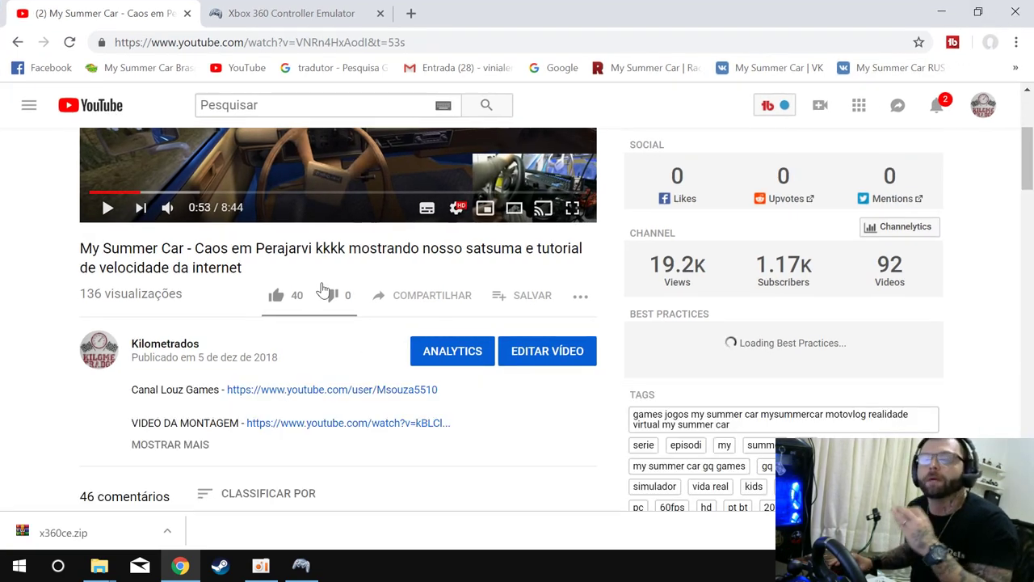
scroll(323, 289, down, 5)
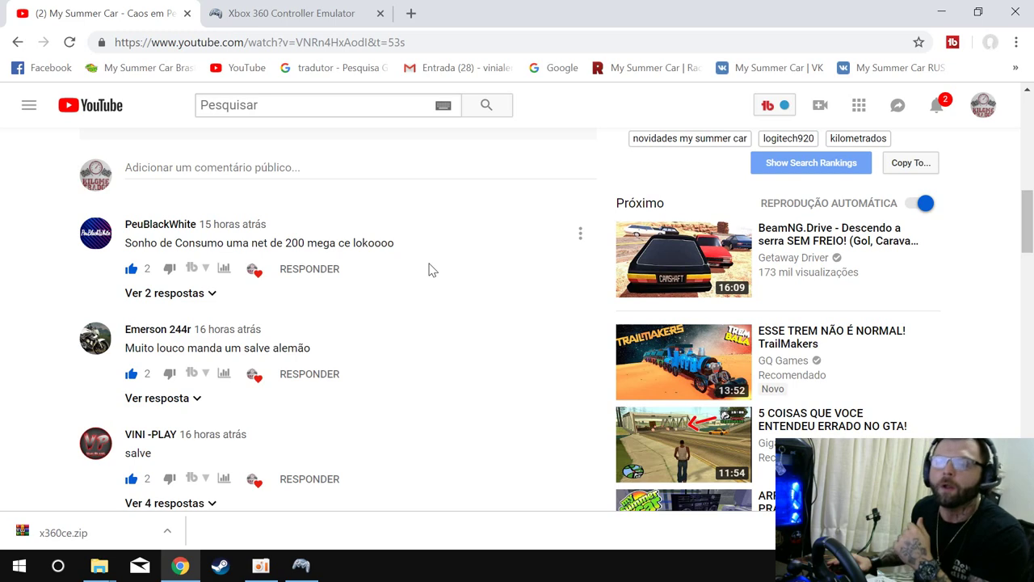
scroll(429, 269, down, 3)
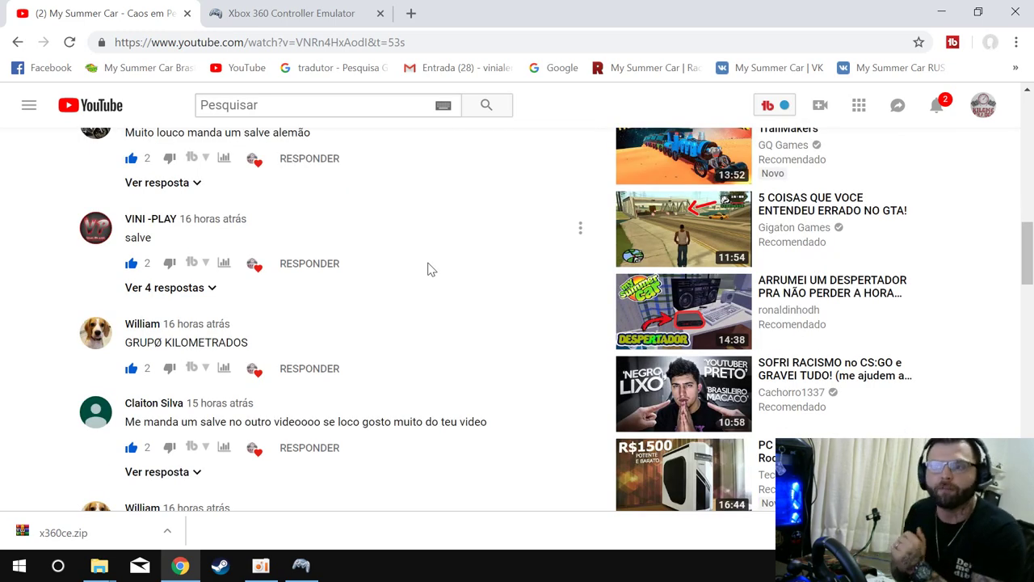